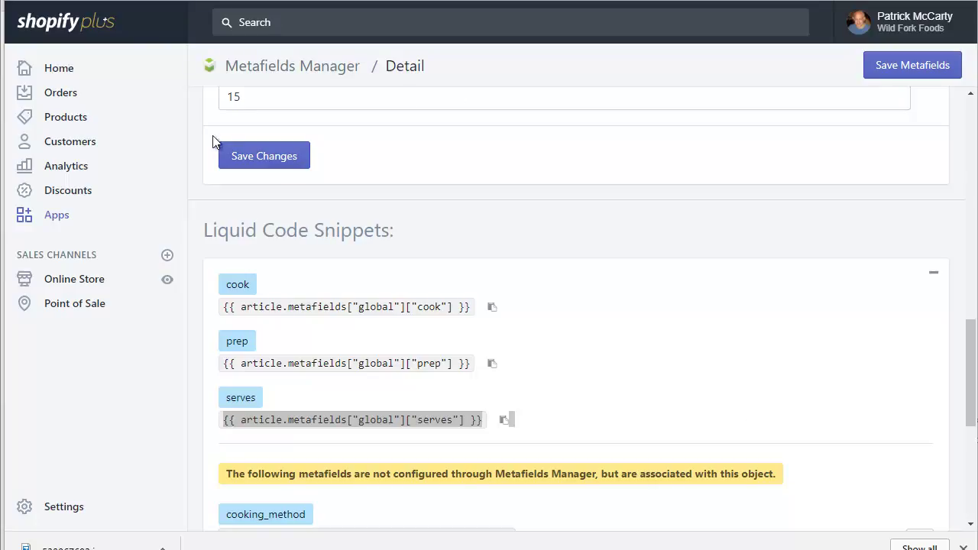
- Scroll back up the Metafields Manager detail page past the serves, prep and cook metafields
{"action": "scroll", "coordinate": [313, 147], "scroll_direction": "up", "scroll_amount": 4}
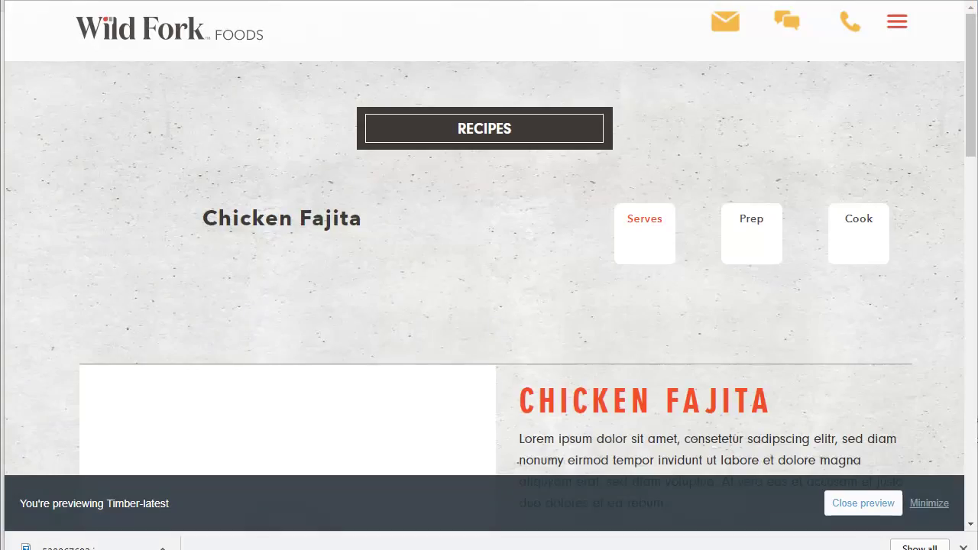
- Scroll the Chicken Fajita preview down and back up, checking that Serves, Prep and Cook are empty
{"action": "scroll", "coordinate": [609, 278], "scroll_direction": "down", "scroll_amount": 4}
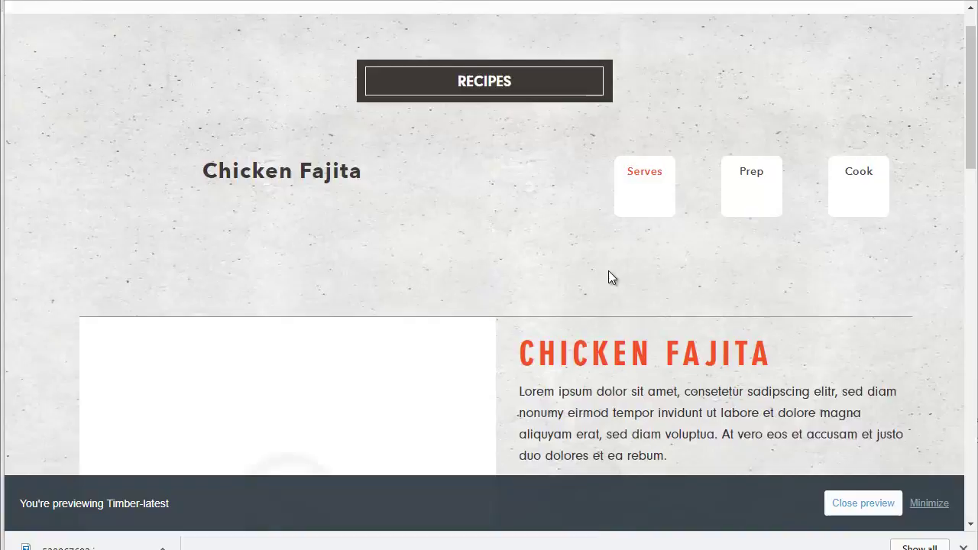
{"action": "scroll", "coordinate": [609, 278], "scroll_direction": "up", "scroll_amount": 4}
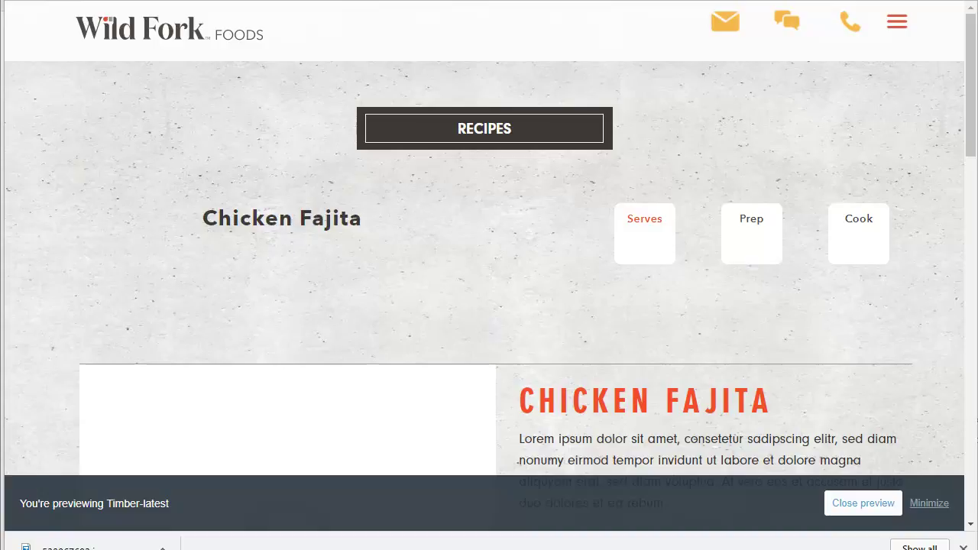
- Search the blog posts for 'Fajita' and open the Chicken Fajita post
{"action": "key", "text": "ctrl+w"}
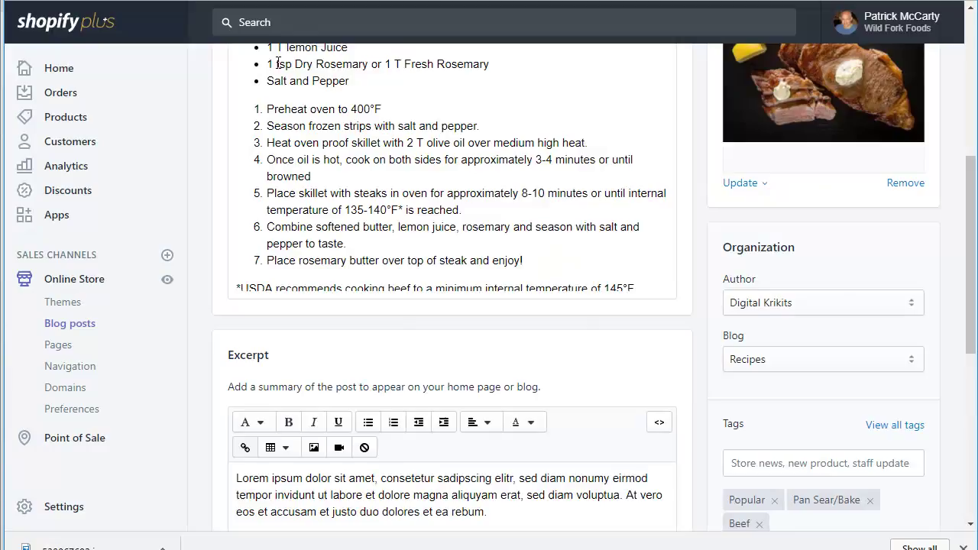
{"action": "scroll", "coordinate": [277, 63], "scroll_direction": "up", "scroll_amount": 5}
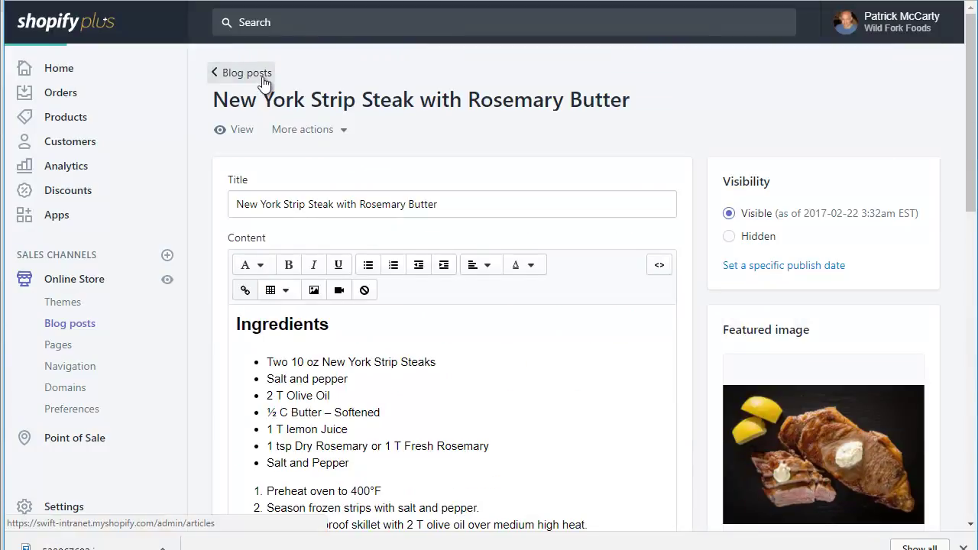
{"action": "left_click", "coordinate": [263, 77]}
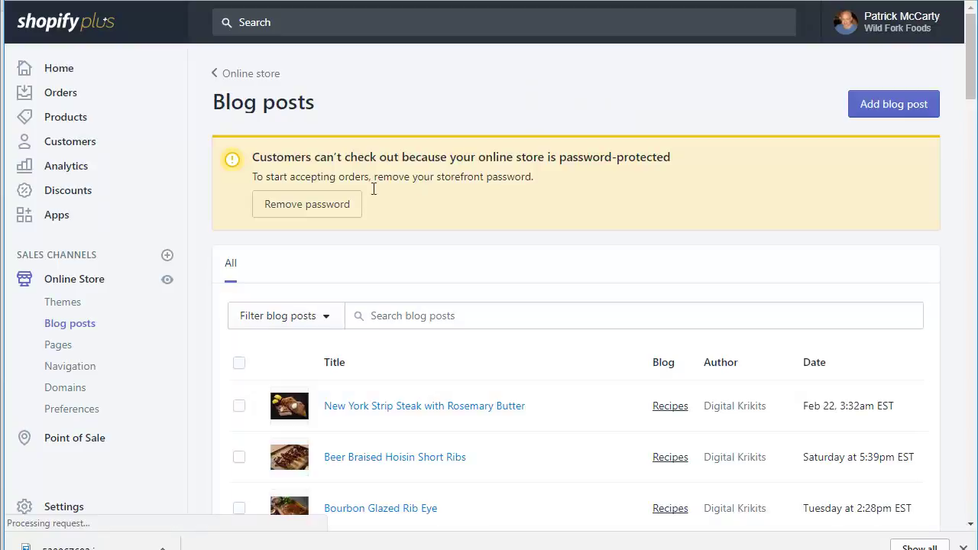
{"action": "left_click", "coordinate": [396, 337]}
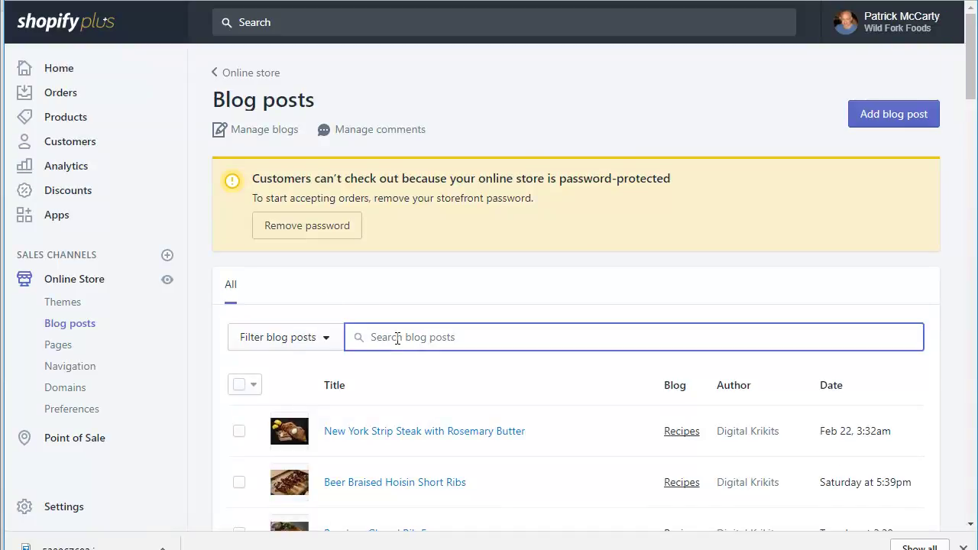
{"action": "type", "text": "Fajita"}
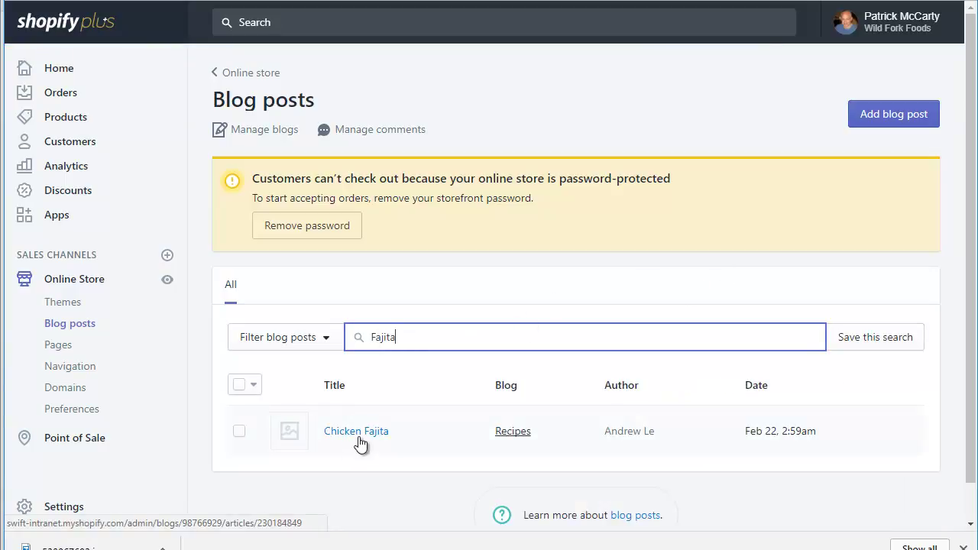
{"action": "left_click", "coordinate": [360, 432]}
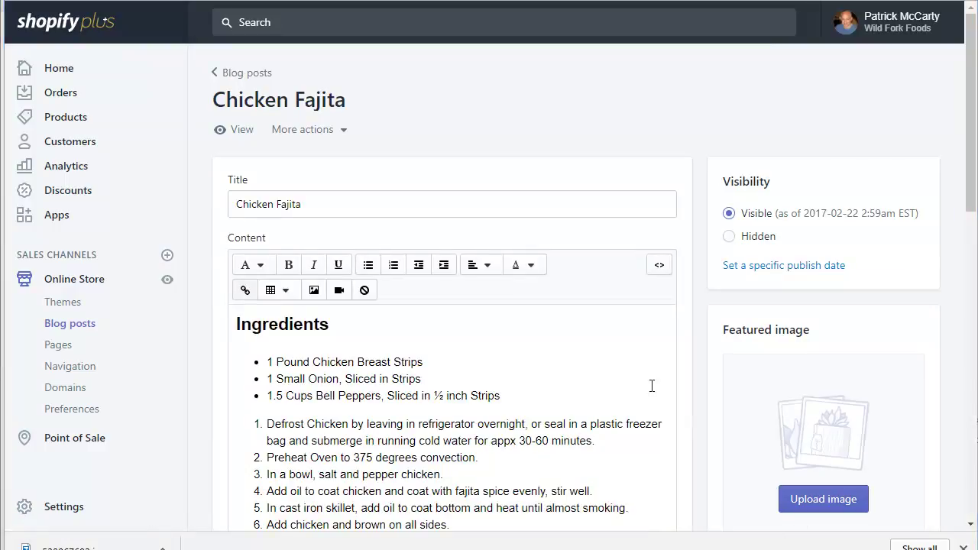
- Tag the Chicken Fajita post 'Poultry' and save it
{"action": "scroll", "coordinate": [627, 358], "scroll_direction": "down", "scroll_amount": 1}
{"action": "scroll", "coordinate": [628, 359], "scroll_direction": "down", "scroll_amount": 8}
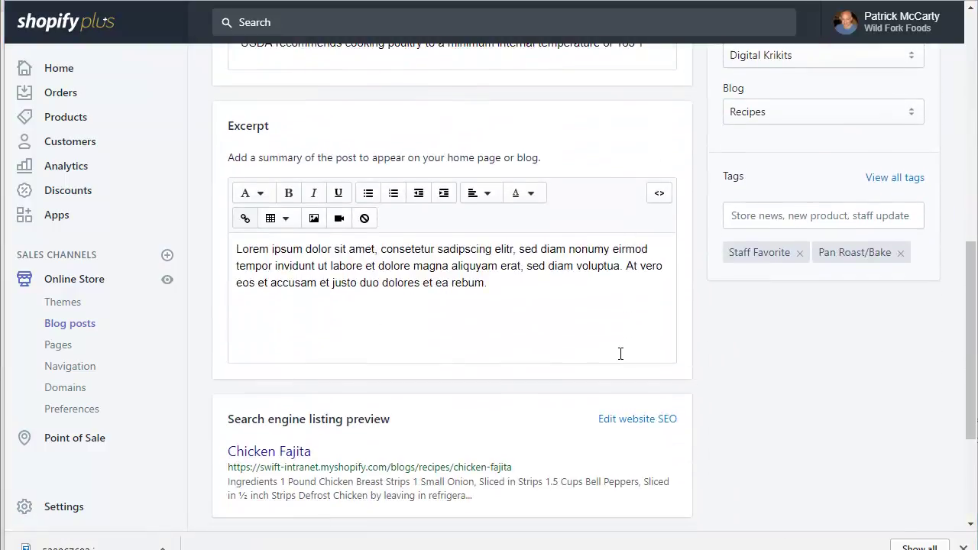
{"action": "scroll", "coordinate": [616, 349], "scroll_direction": "up", "scroll_amount": 2}
{"action": "left_click", "coordinate": [760, 368]}
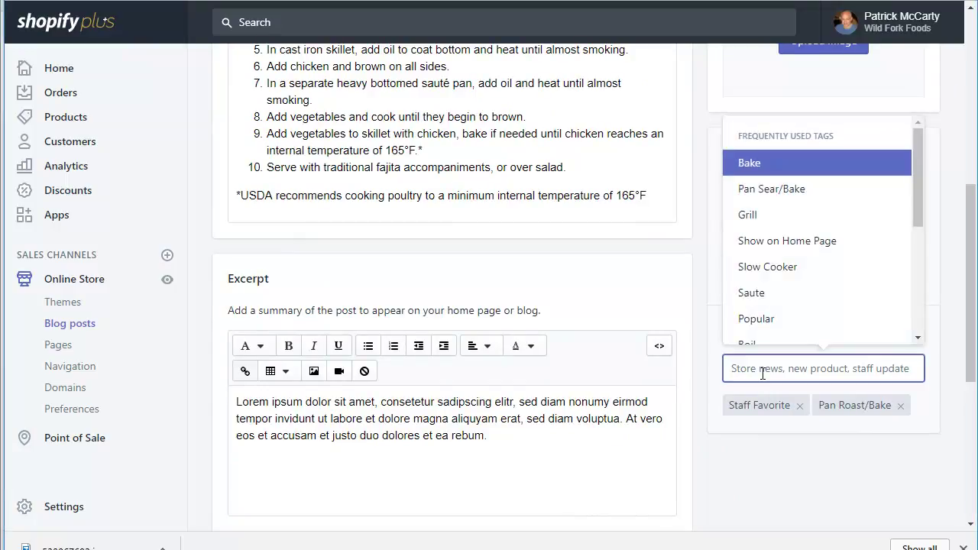
{"action": "type", "text": "Chicken"}
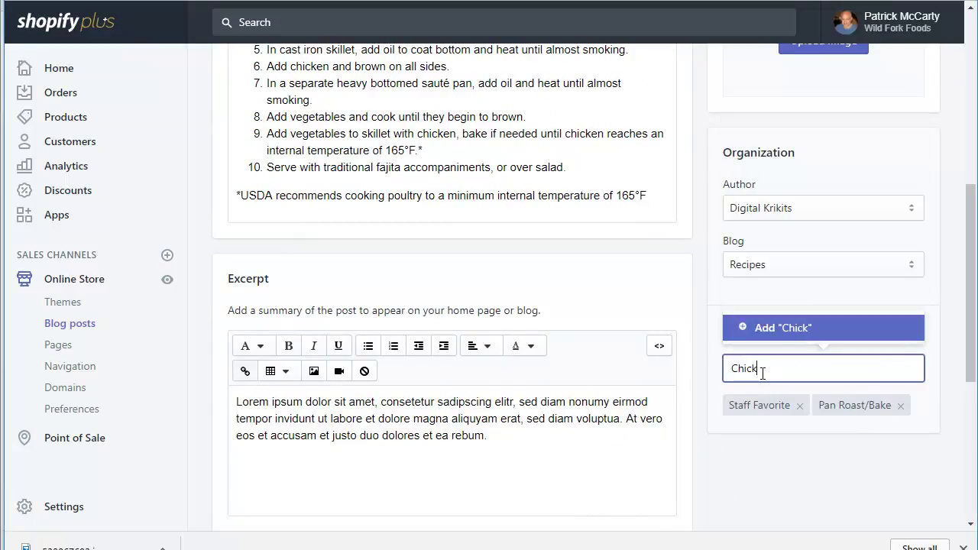
{"action": "key", "text": "BackSpace"}
{"action": "key", "text": "BackSpace"}
{"action": "key", "text": "BackSpace"}
{"action": "key", "text": "BackSpace"}
{"action": "key", "text": "BackSpace"}
{"action": "key", "text": "BackSpace"}
{"action": "key", "text": "BackSpace"}
{"action": "type", "text": "P"}
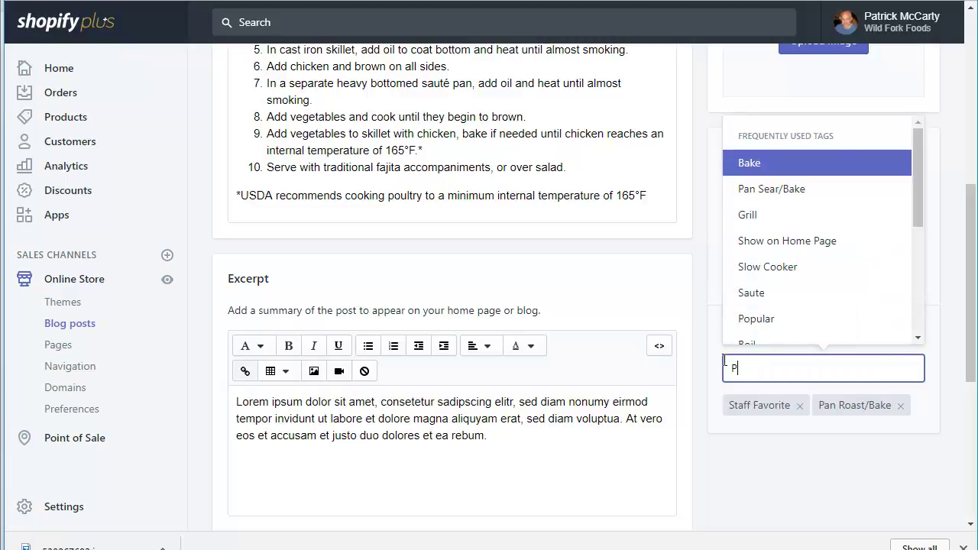
{"action": "type", "text": "oultry"}
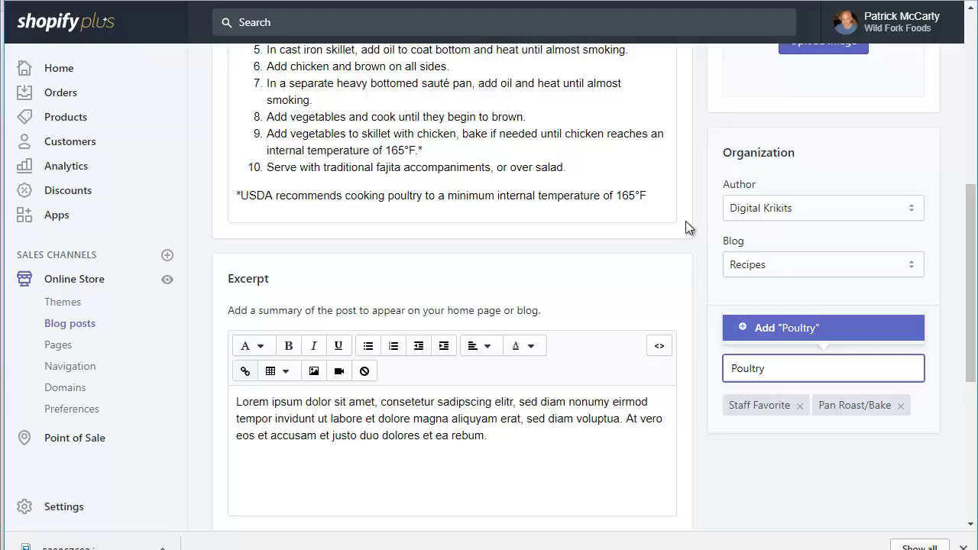
{"action": "left_click", "coordinate": [786, 328]}
{"action": "scroll", "coordinate": [920, 244], "scroll_direction": "down", "scroll_amount": 1}
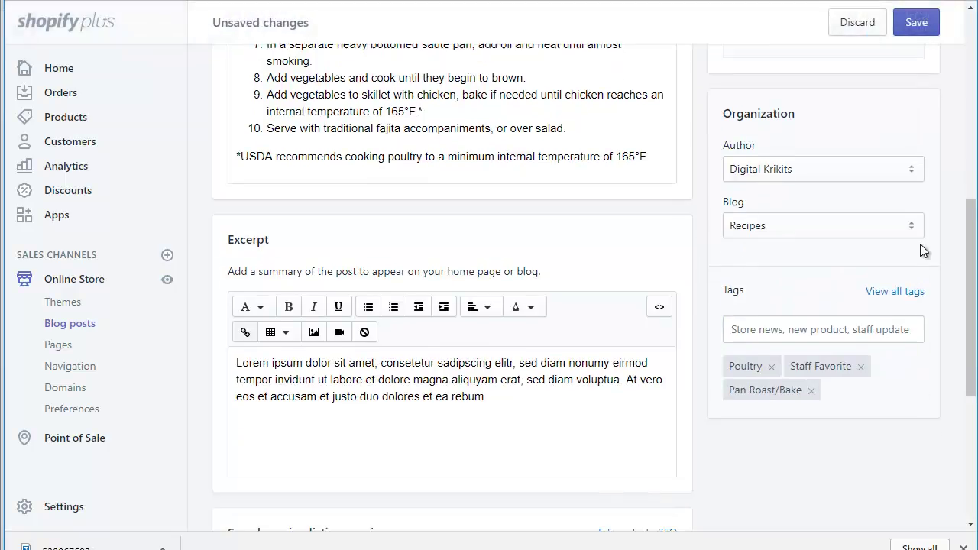
{"action": "left_click", "coordinate": [914, 24]}
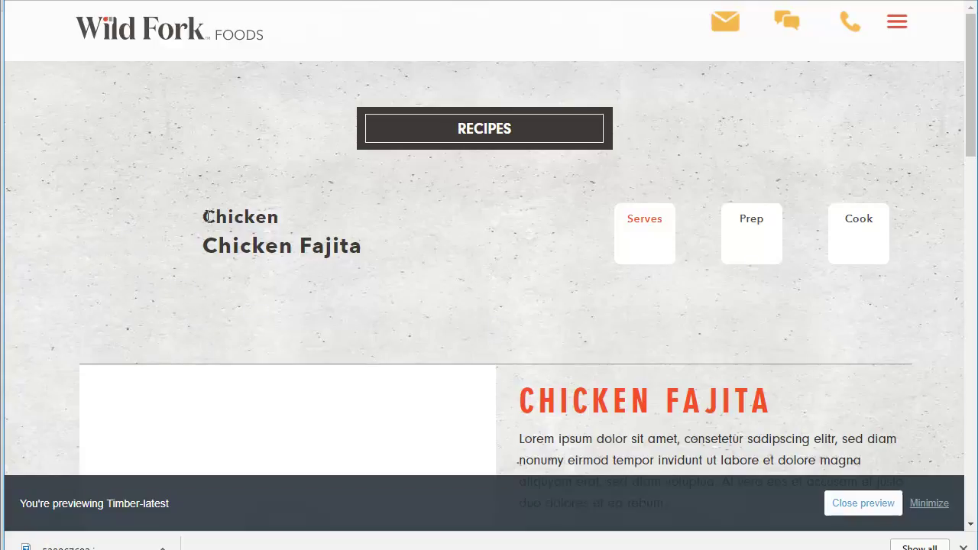
- Select the new 'Chicken' label above the Chicken Fajita title in the preview
{"action": "mouse_move", "coordinate": [205, 217]}
{"action": "left_mouse_down"}
{"action": "mouse_move", "coordinate": [278, 217]}
{"action": "mouse_move", "coordinate": [215, 219]}
{"action": "left_mouse_up"}
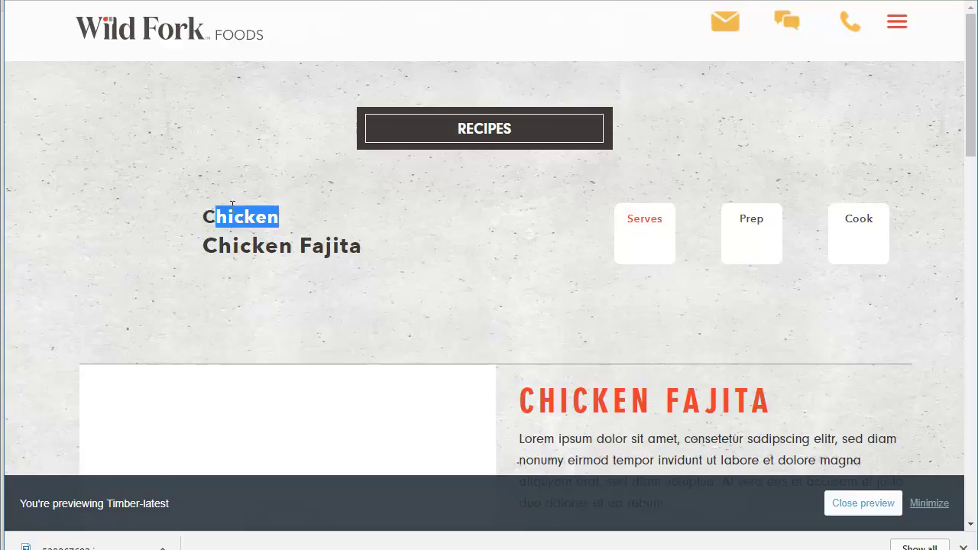
{"action": "left_click_drag", "start_coordinate": [203, 215], "coordinate": [277, 213]}
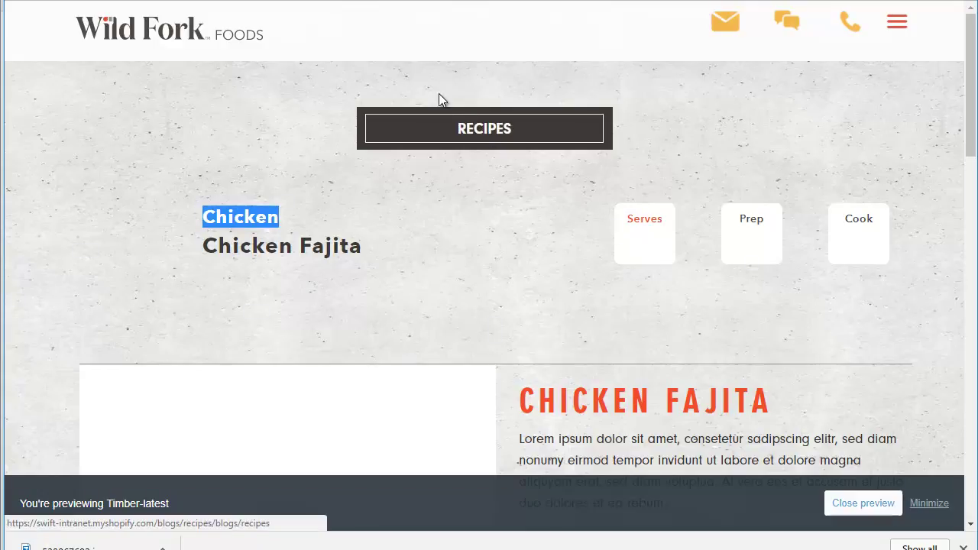
- Open the Metafields Manager app from the installed apps list
{"action": "key", "text": "ctrl+Tab"}
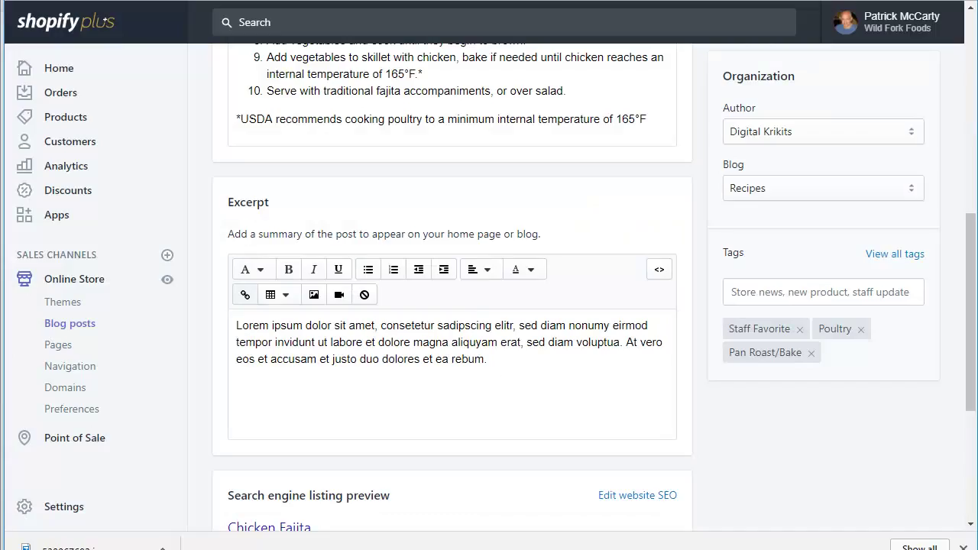
{"action": "key", "text": "ctrl+Tab"}
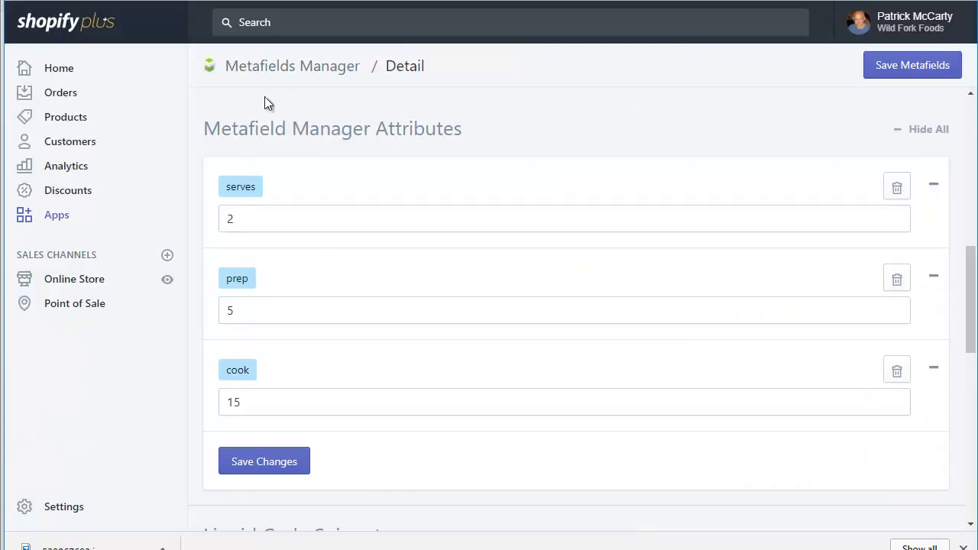
{"action": "left_click", "coordinate": [51, 217]}
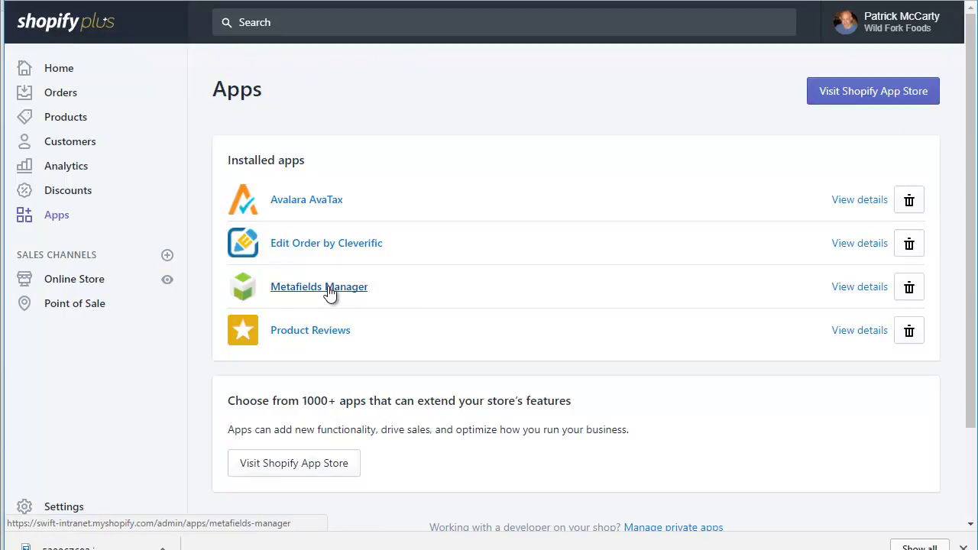
{"action": "left_click", "coordinate": [330, 290]}
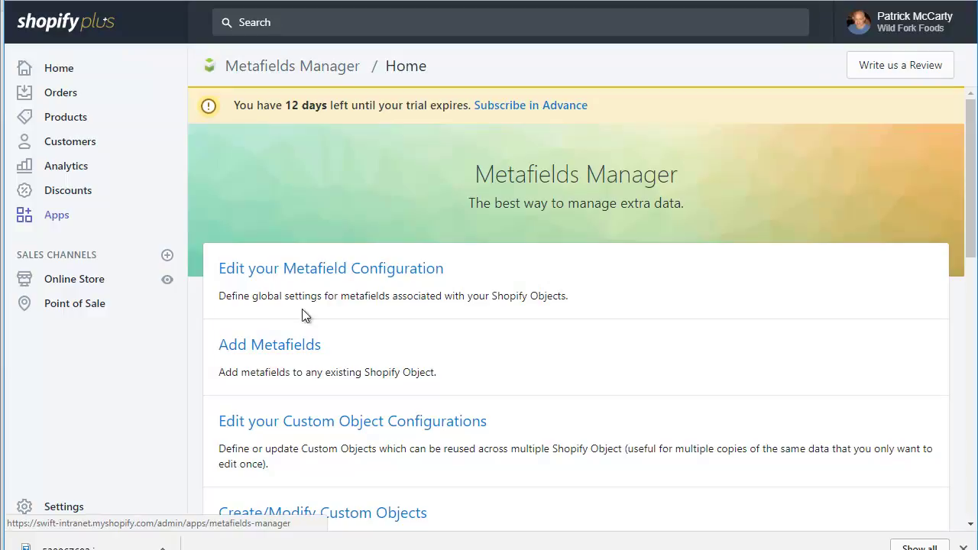
- List all Article objects in Metafields Manager and scroll to the Chicken Fajita entry
{"action": "left_click", "coordinate": [275, 343]}
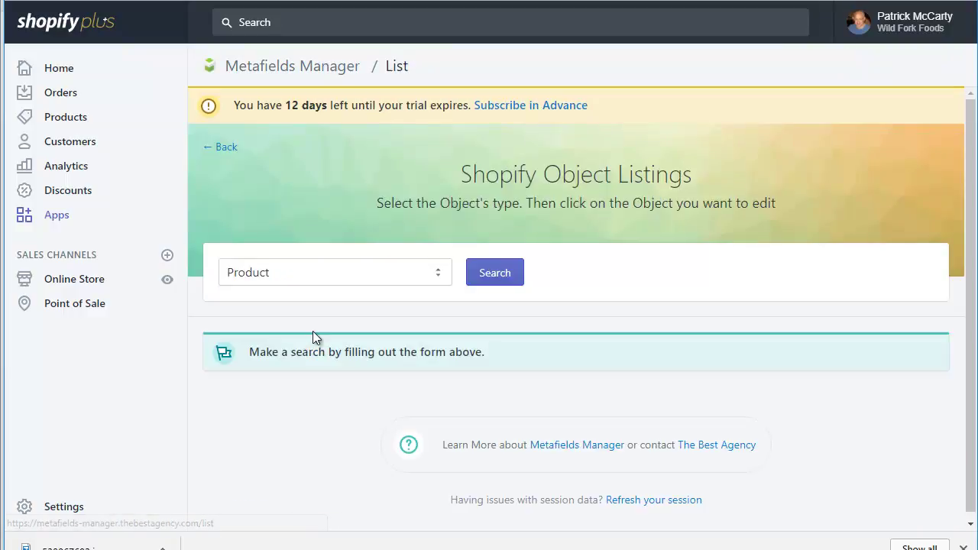
{"action": "left_click", "coordinate": [343, 273]}
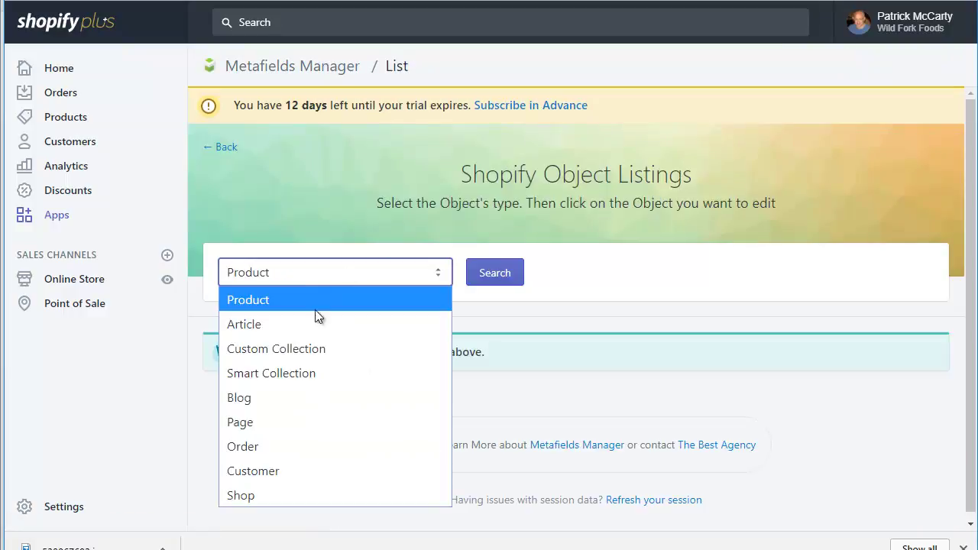
{"action": "left_click", "coordinate": [304, 324]}
{"action": "left_click", "coordinate": [498, 277]}
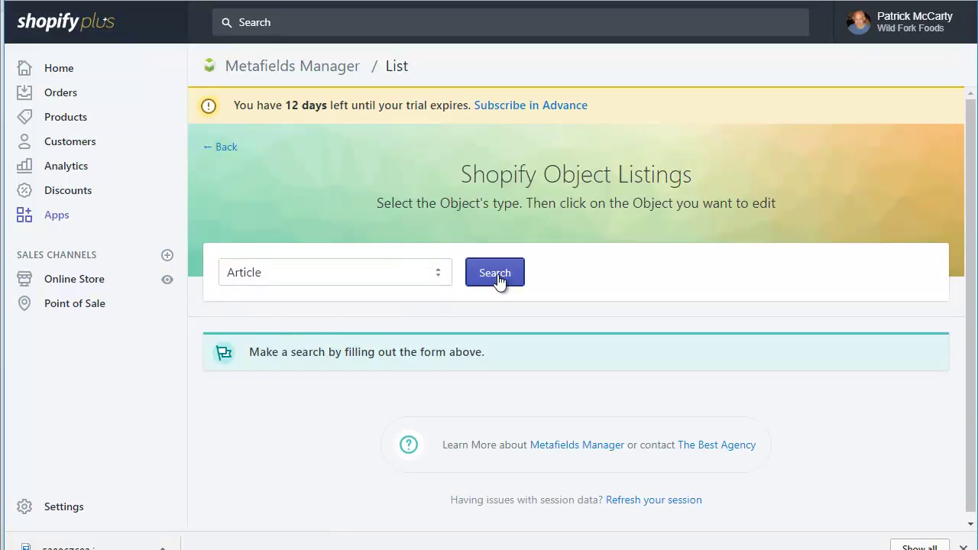
{"action": "scroll", "coordinate": [621, 269], "scroll_direction": "down", "scroll_amount": 1}
{"action": "scroll", "coordinate": [622, 273], "scroll_direction": "down", "scroll_amount": 7}
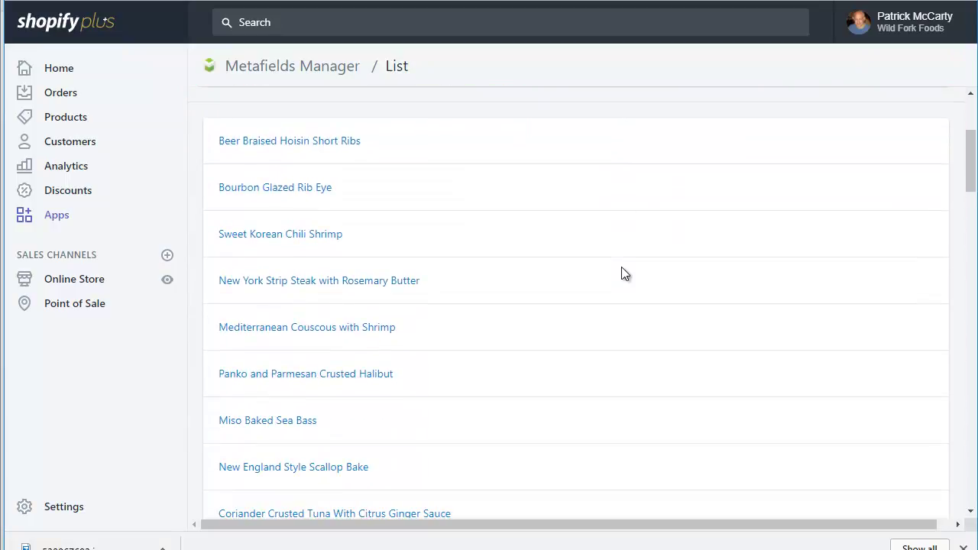
{"action": "scroll", "coordinate": [538, 253], "scroll_direction": "down", "scroll_amount": 1}
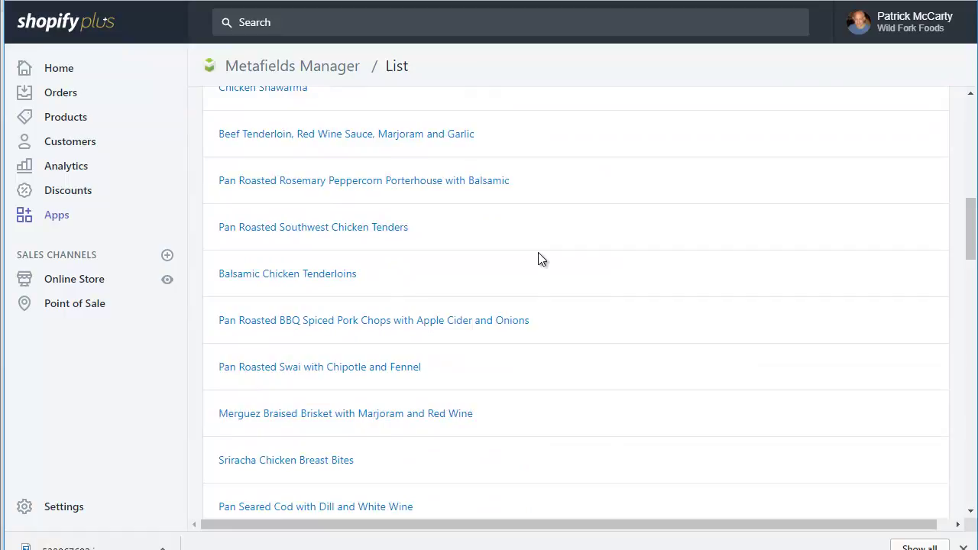
{"action": "scroll", "coordinate": [538, 253], "scroll_direction": "up", "scroll_amount": 1}
{"action": "scroll", "coordinate": [527, 253], "scroll_direction": "down", "scroll_amount": 7}
{"action": "scroll", "coordinate": [527, 258], "scroll_direction": "down", "scroll_amount": 5}
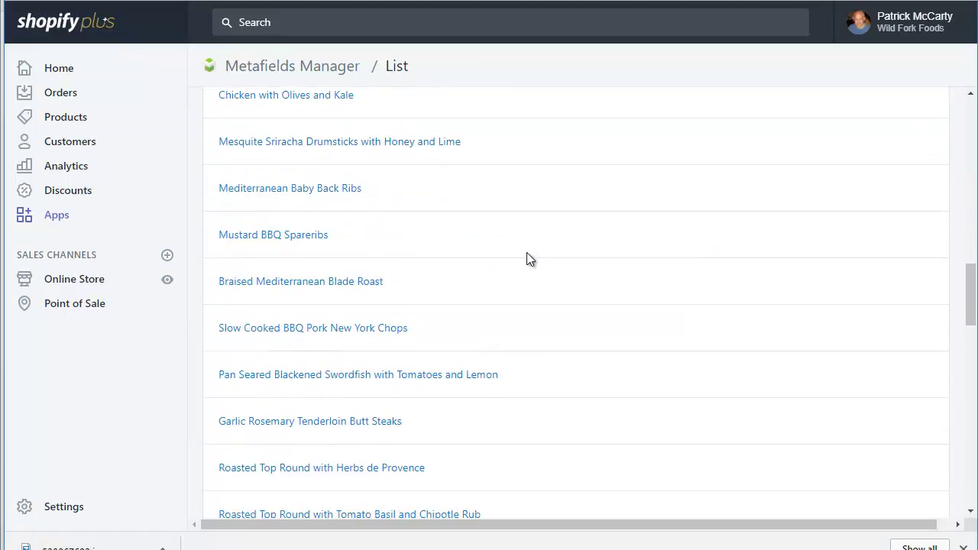
{"action": "scroll", "coordinate": [615, 260], "scroll_direction": "down", "scroll_amount": 5}
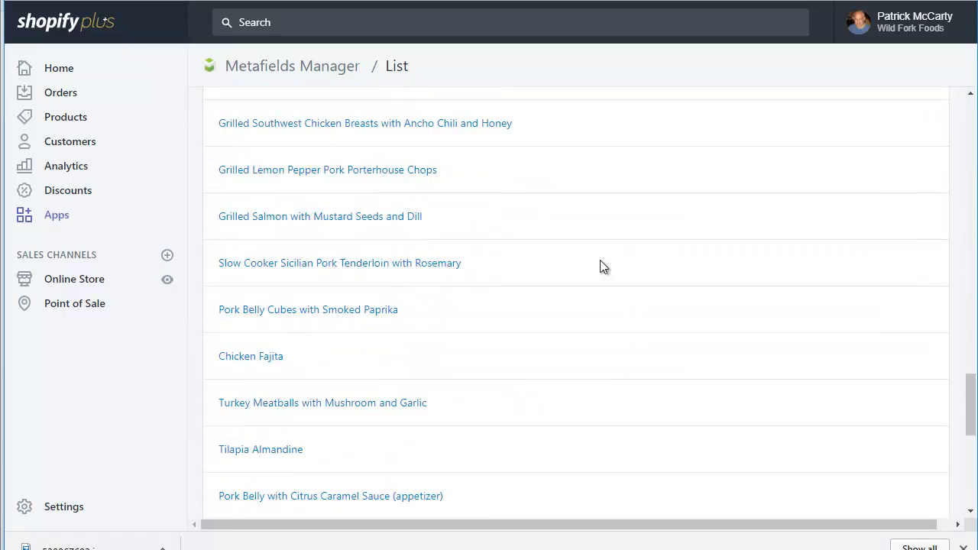
- On Chicken Fajita's metafields page, enter serves 2, prep 15 and cook 20, then save the changes
{"action": "left_click", "coordinate": [263, 360]}
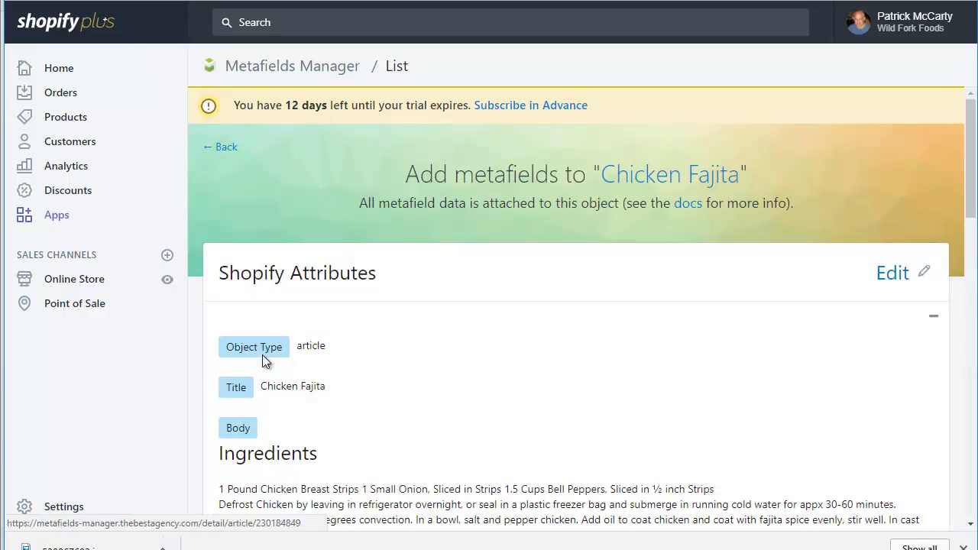
{"action": "scroll", "coordinate": [563, 242], "scroll_direction": "down", "scroll_amount": 3}
{"action": "scroll", "coordinate": [566, 244], "scroll_direction": "down", "scroll_amount": 3}
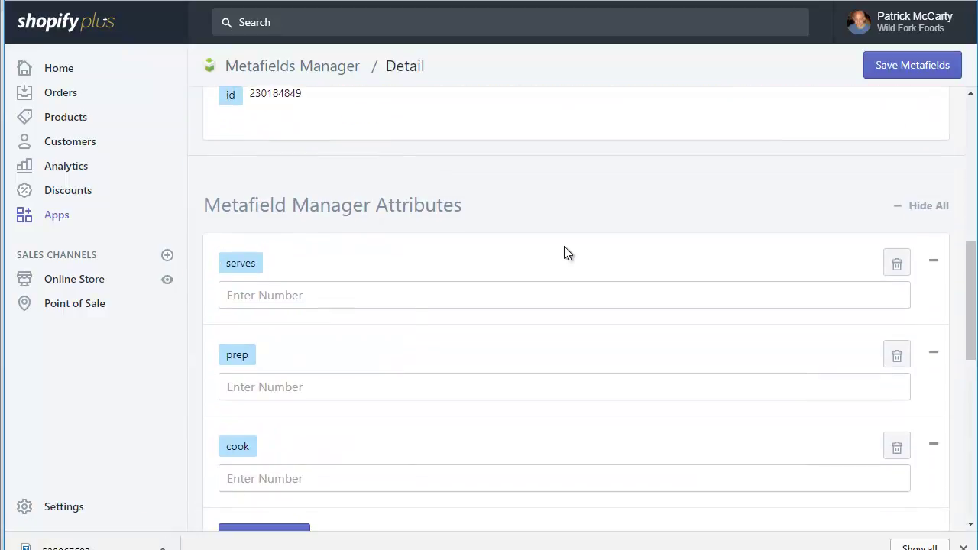
{"action": "scroll", "coordinate": [566, 246], "scroll_direction": "down", "scroll_amount": 1}
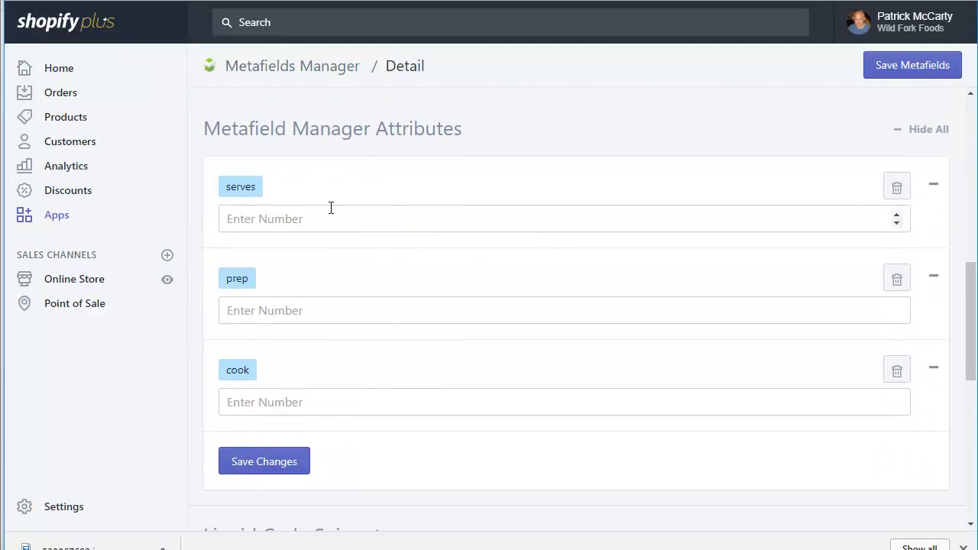
{"action": "left_click", "coordinate": [290, 219]}
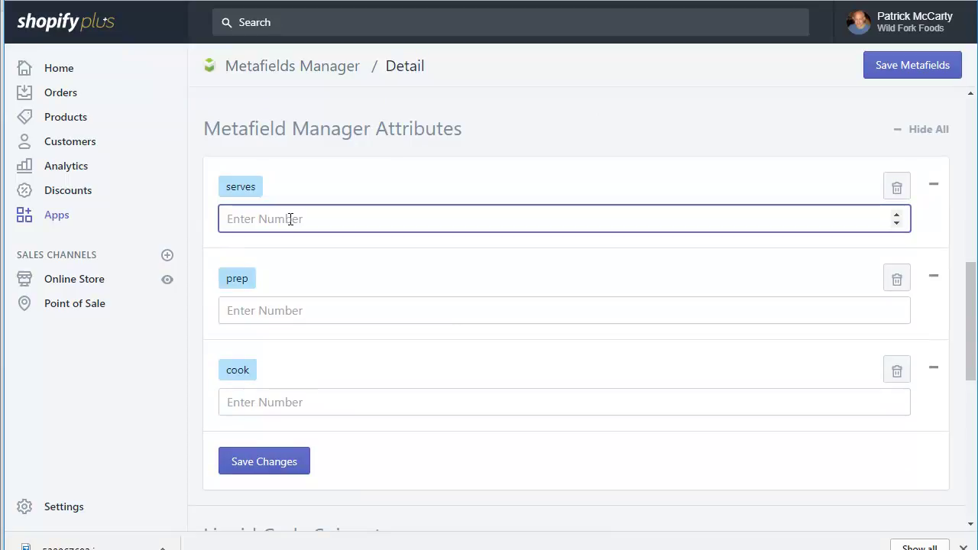
{"action": "type", "text": "2"}
{"action": "left_click", "coordinate": [261, 312]}
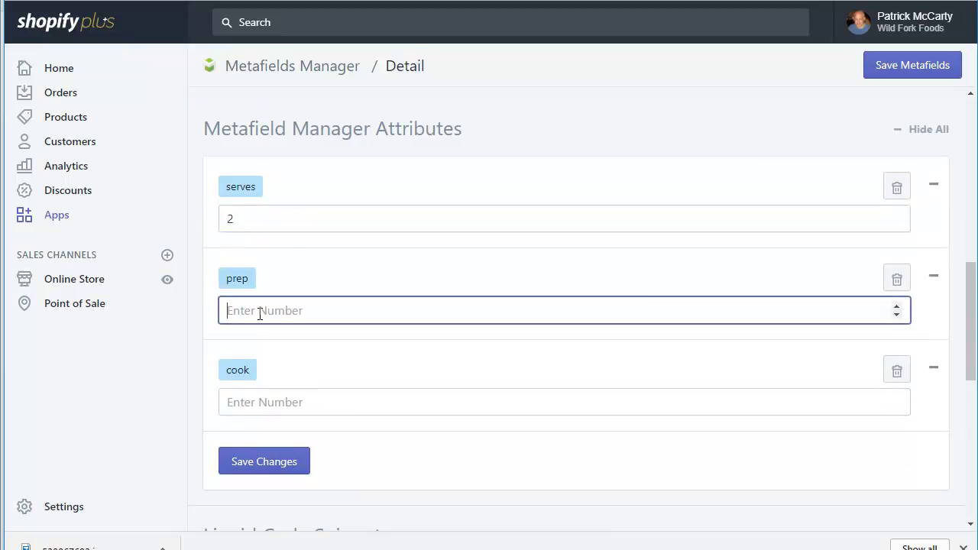
{"action": "type", "text": "15"}
{"action": "key", "text": "Tab"}
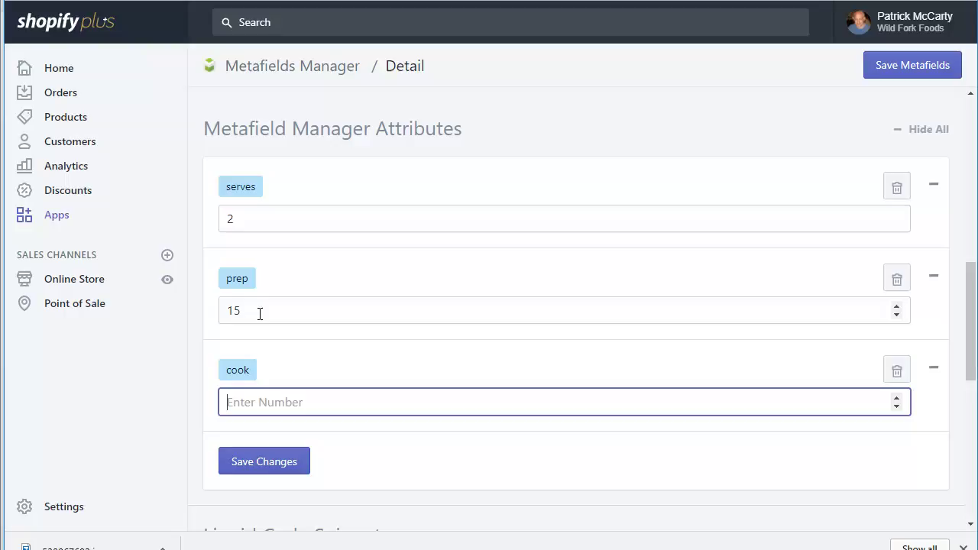
{"action": "type", "text": "20"}
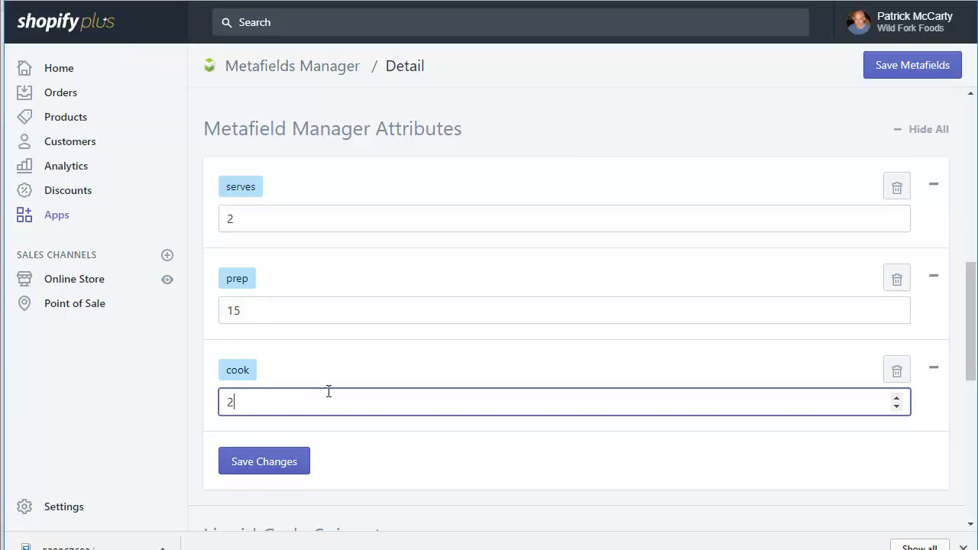
{"action": "left_click", "coordinate": [272, 461]}
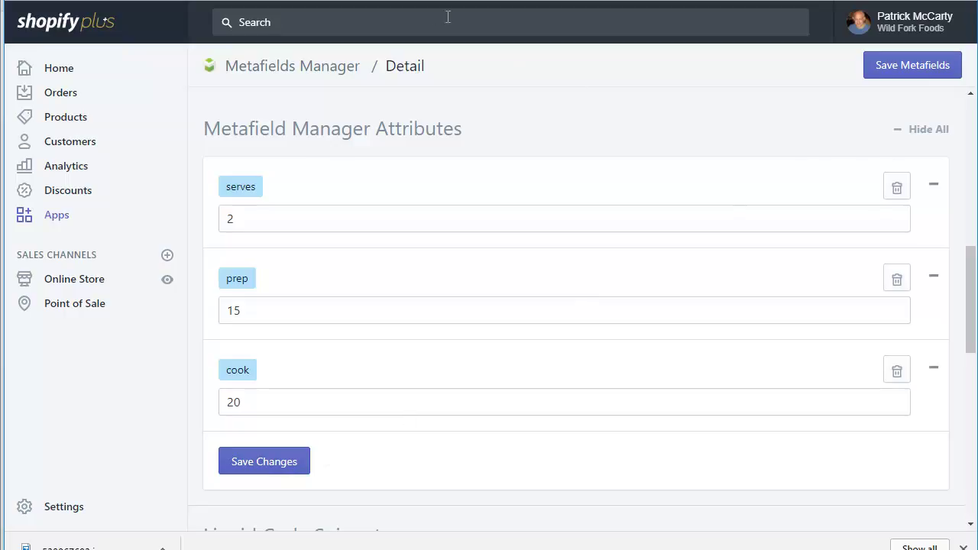
- Reload the storefront recipe page to confirm Serves 2, Prep 15 and Cook 20, then return to the admin
{"action": "key", "text": "ctrl+Tab"}
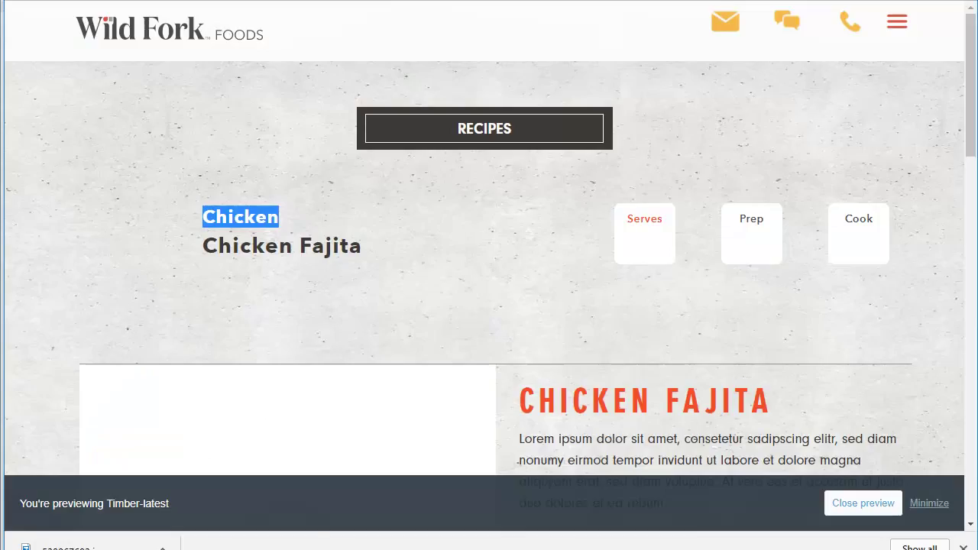
{"action": "key", "text": "F5"}
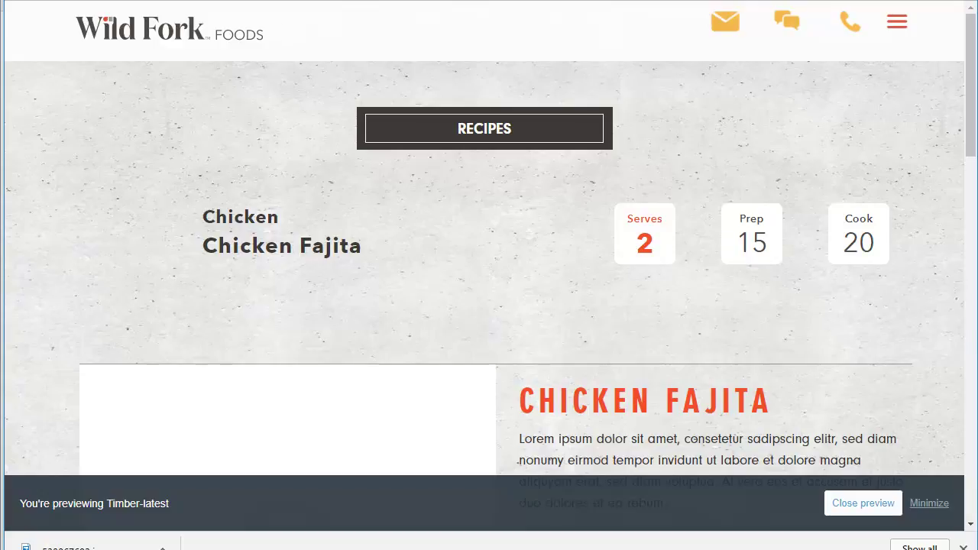
{"action": "key", "text": "ctrl+w"}
{"action": "key", "text": "ctrl+w"}
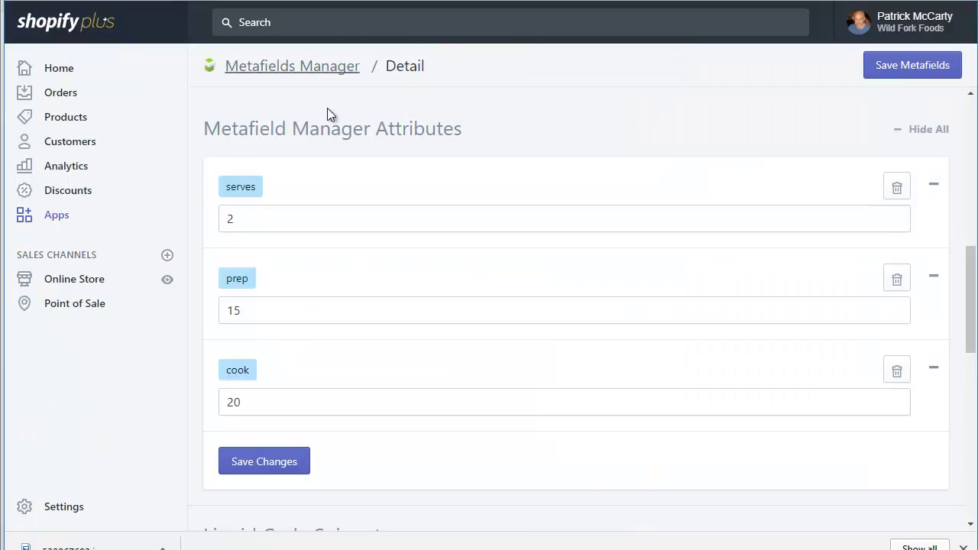
- Select the serves metafield's Liquid code snippet, then return to the storefront preview
{"action": "scroll", "coordinate": [466, 149], "scroll_direction": "down", "scroll_amount": 4}
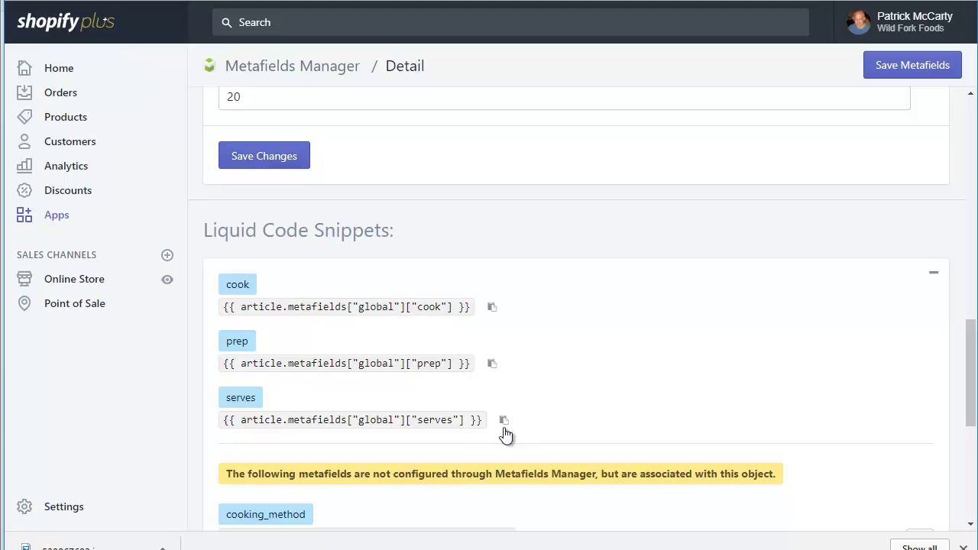
{"action": "left_click_drag", "start_coordinate": [481, 422], "coordinate": [222, 421]}
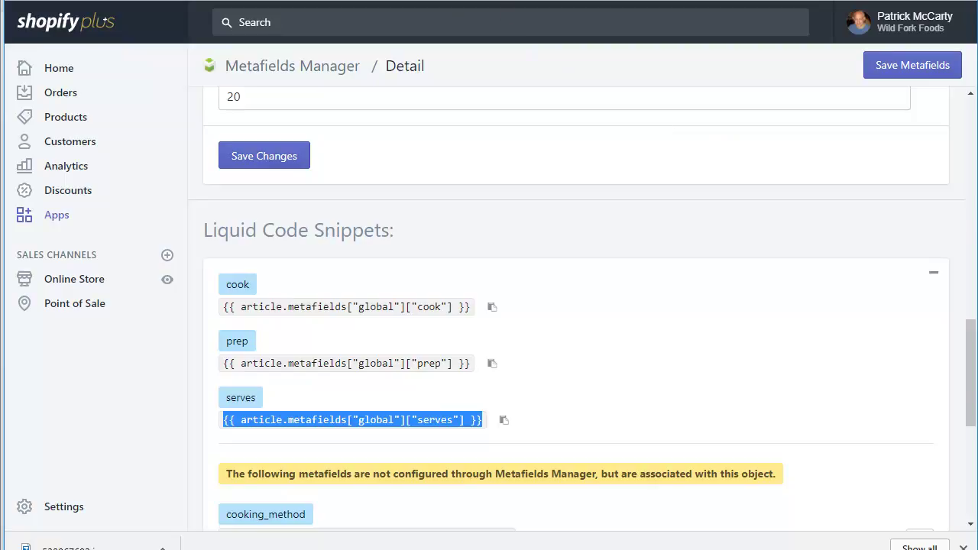
{"action": "left_click", "coordinate": [433, 0]}
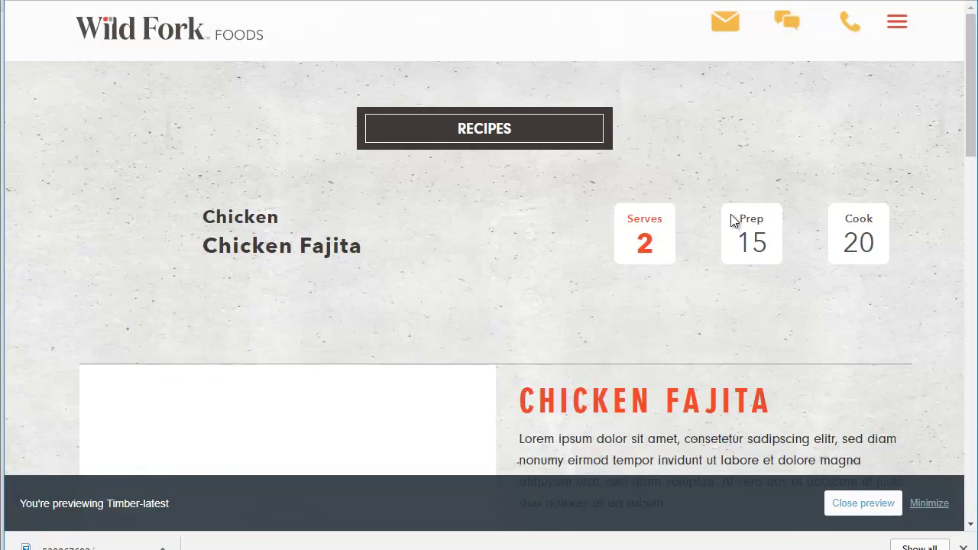
- Highlight the Serves value 2, then open the Bone-In Beef Rib Eye Steak from the Beef category
{"action": "double_click", "coordinate": [645, 243]}
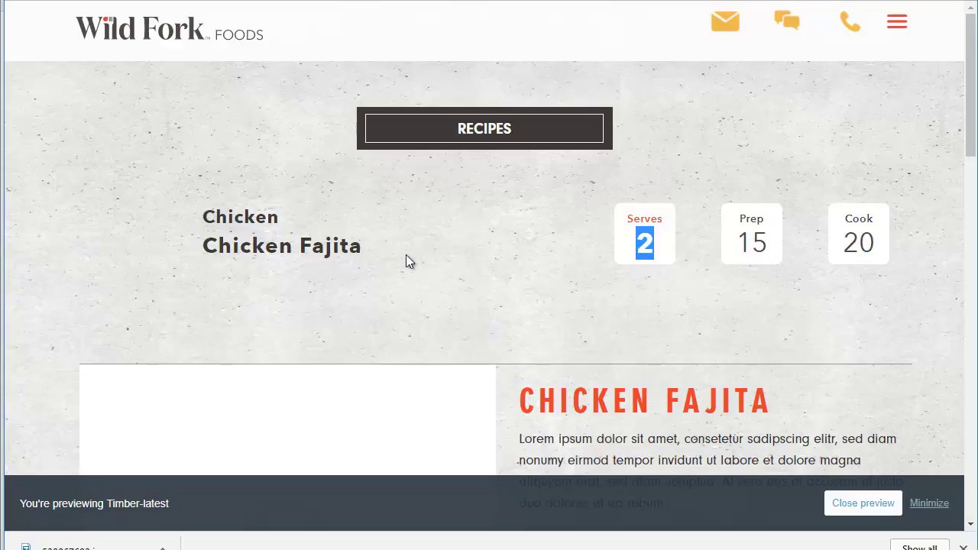
{"action": "left_click", "coordinate": [405, 255]}
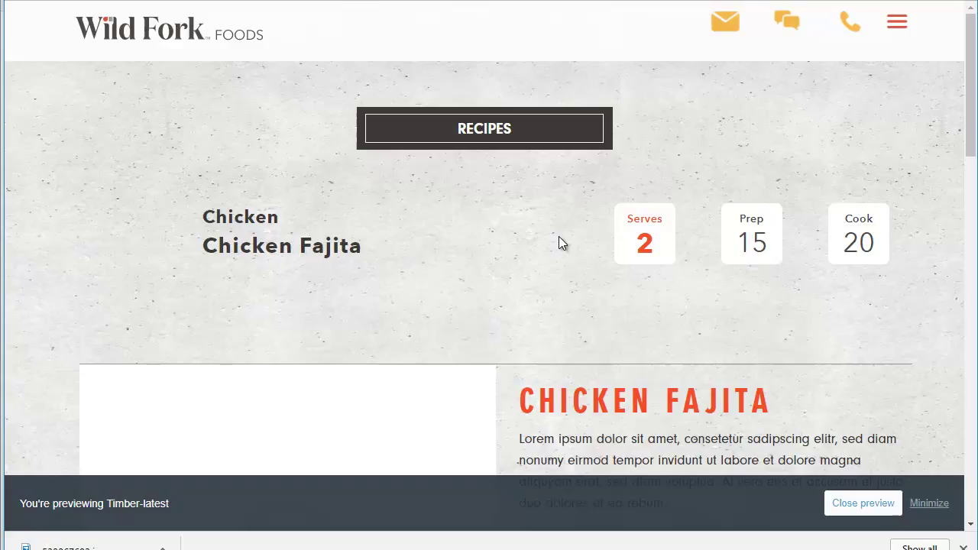
{"action": "left_click", "coordinate": [897, 25]}
{"action": "left_click", "coordinate": [807, 152]}
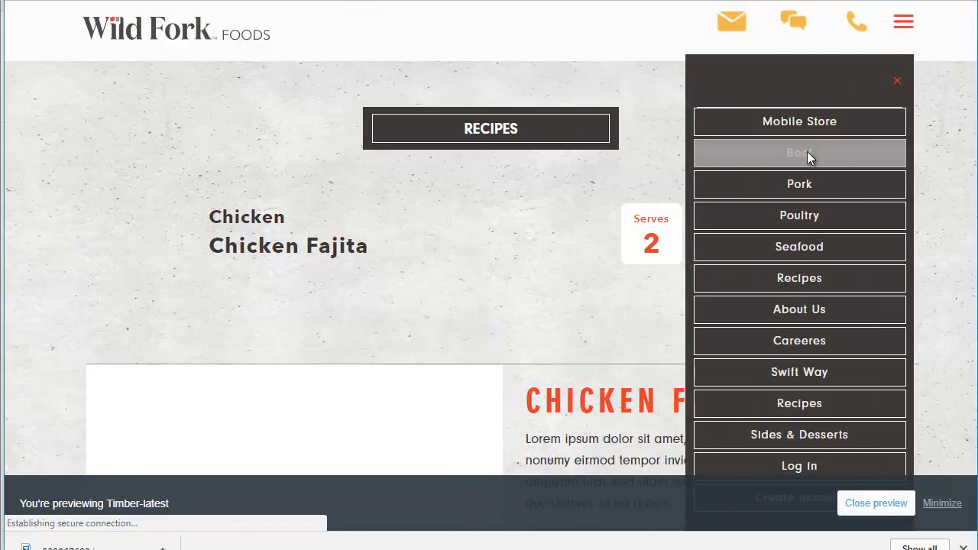
{"action": "scroll", "coordinate": [611, 219], "scroll_direction": "down", "scroll_amount": 6}
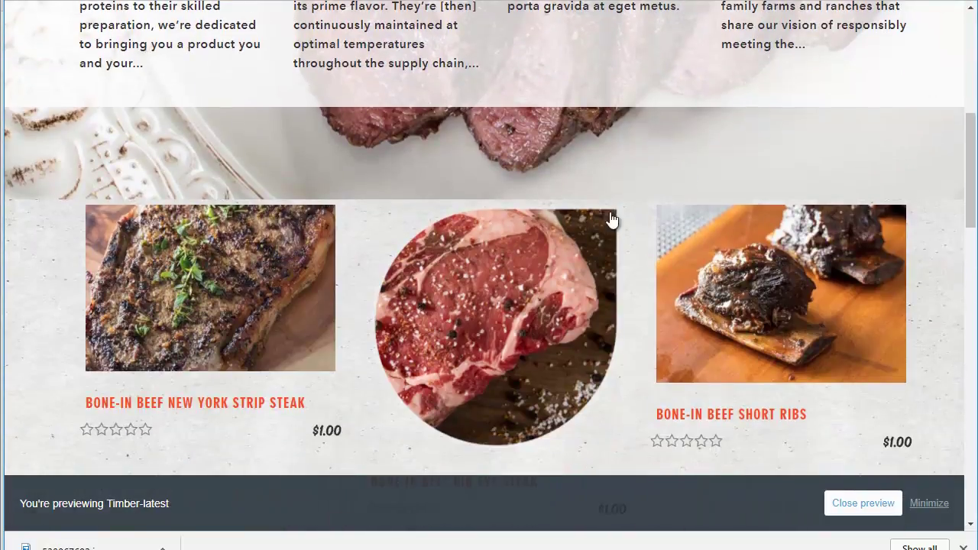
{"action": "left_click", "coordinate": [529, 270]}
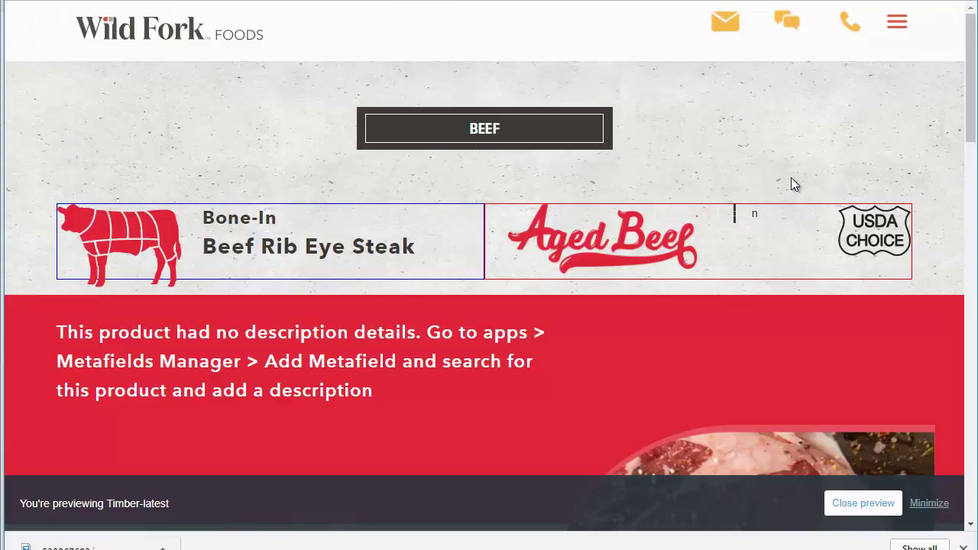
- Inspect the Rib Eye Steak page's placeholder description notice and Frozen Is Fresher text
{"action": "scroll", "coordinate": [879, 176], "scroll_direction": "down", "scroll_amount": 4}
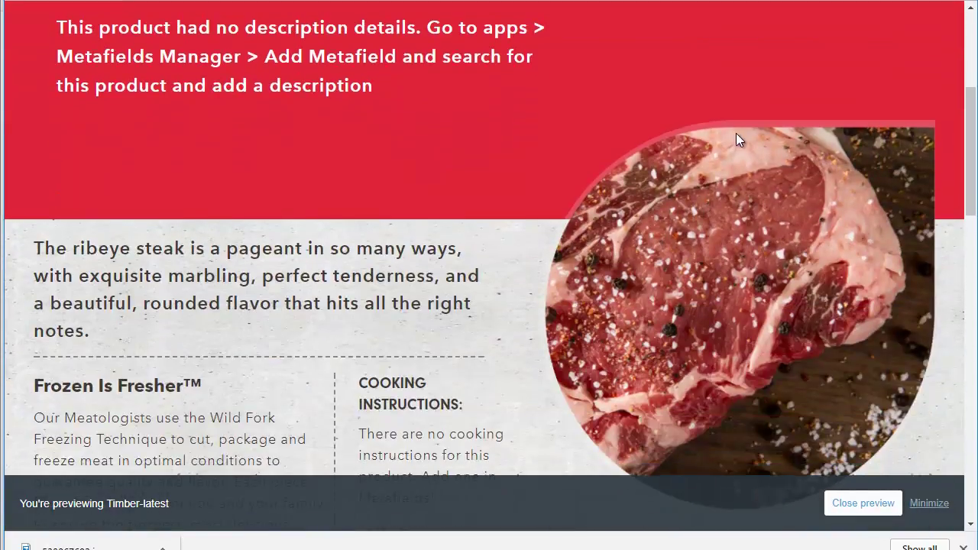
{"action": "scroll", "coordinate": [167, 115], "scroll_direction": "up", "scroll_amount": 1}
{"action": "left_click_drag", "start_coordinate": [58, 102], "coordinate": [378, 170]}
{"action": "scroll", "coordinate": [457, 165], "scroll_direction": "down", "scroll_amount": 3}
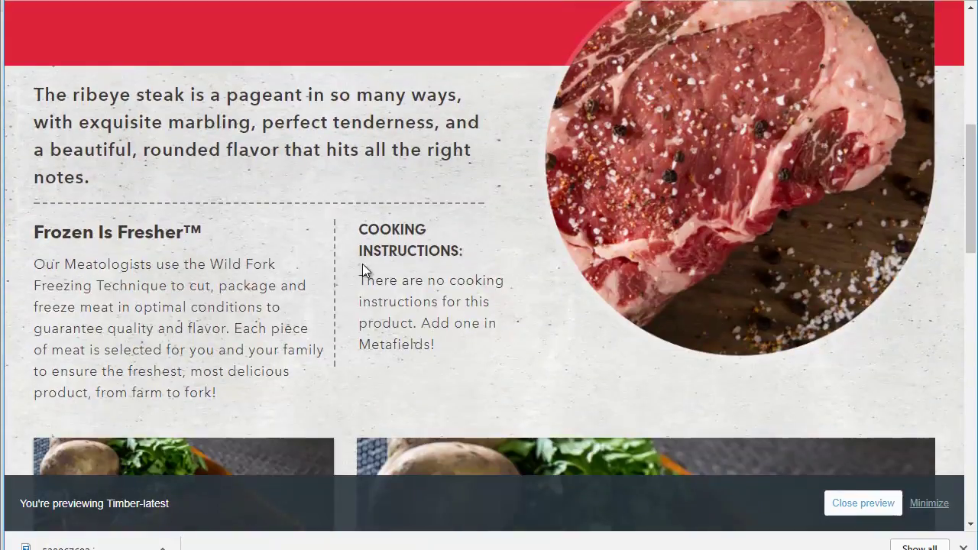
{"action": "left_click_drag", "start_coordinate": [366, 276], "coordinate": [446, 385]}
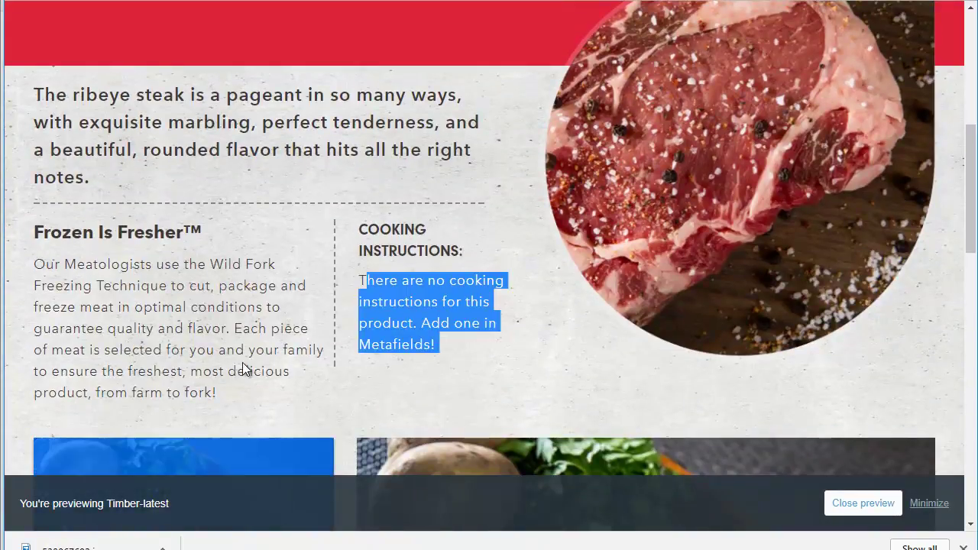
{"action": "left_click_drag", "start_coordinate": [203, 370], "coordinate": [197, 358]}
{"action": "left_click", "coordinate": [197, 358]}
{"action": "scroll", "coordinate": [413, 261], "scroll_direction": "down", "scroll_amount": 2}
{"action": "scroll", "coordinate": [424, 254], "scroll_direction": "up", "scroll_amount": 3}
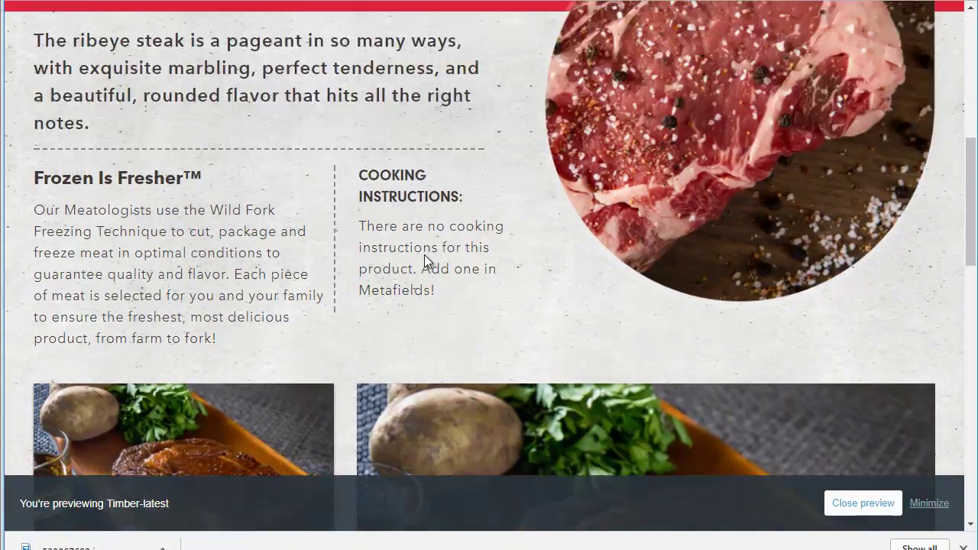
{"action": "scroll", "coordinate": [489, 315], "scroll_direction": "up", "scroll_amount": 5}
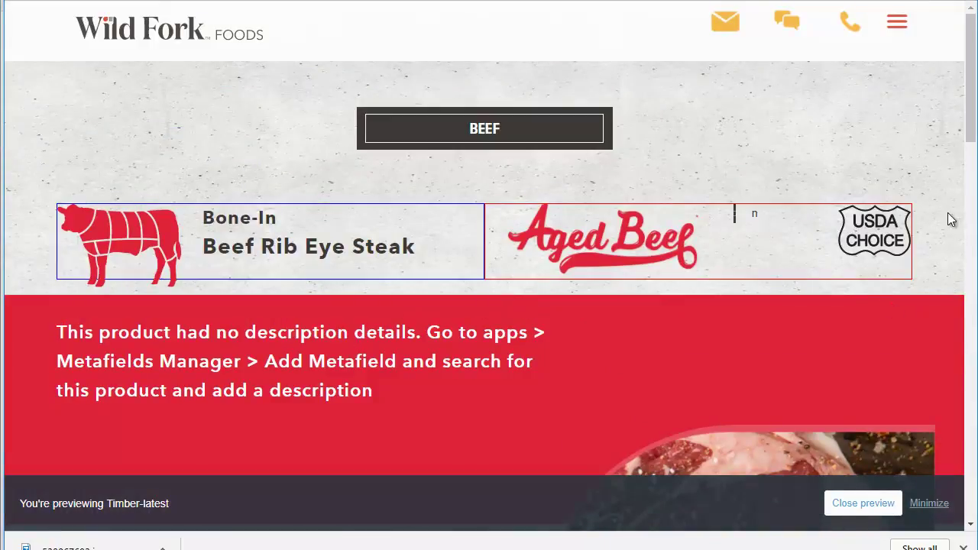
{"action": "left_click_drag", "start_coordinate": [969, 153], "coordinate": [941, 87]}
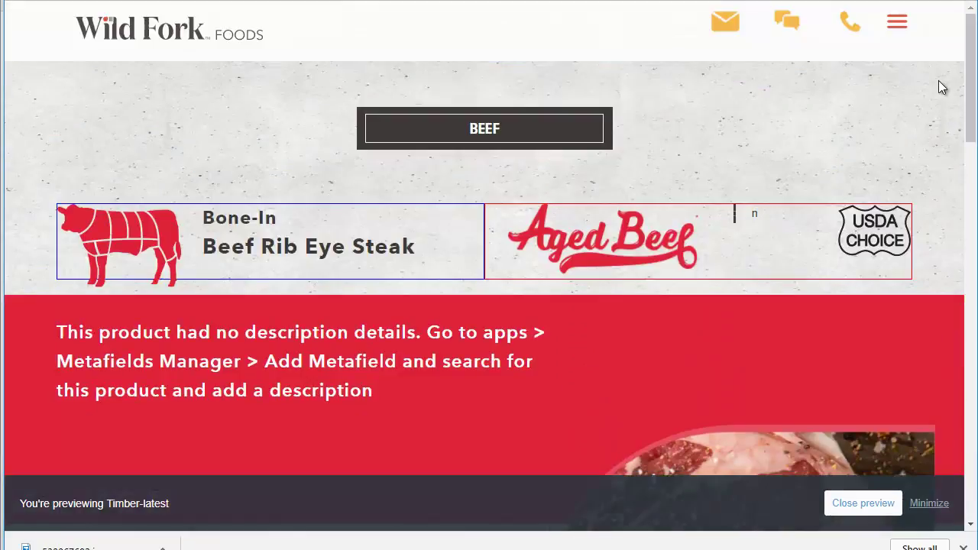